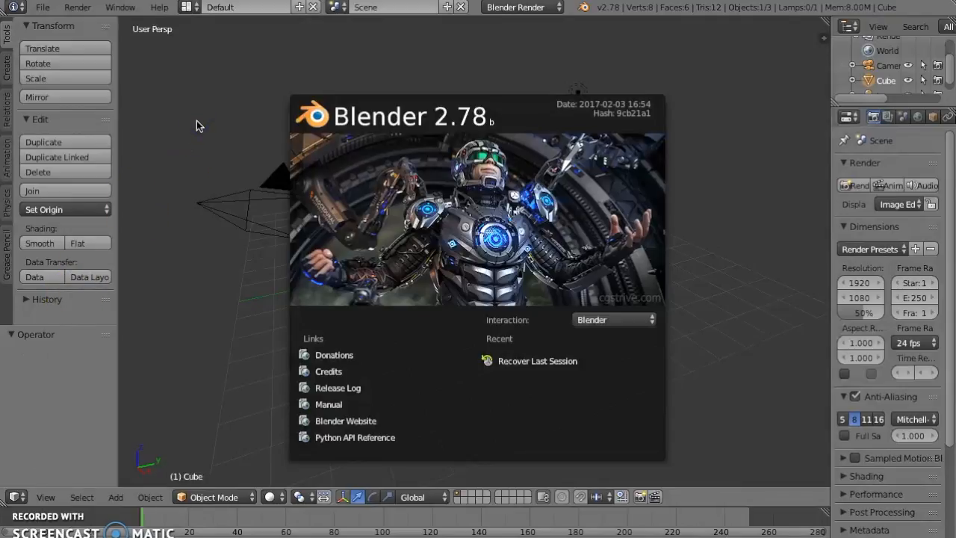
- Dismiss the splash screen and switch the screen layout to Video Editing
click(198, 13)
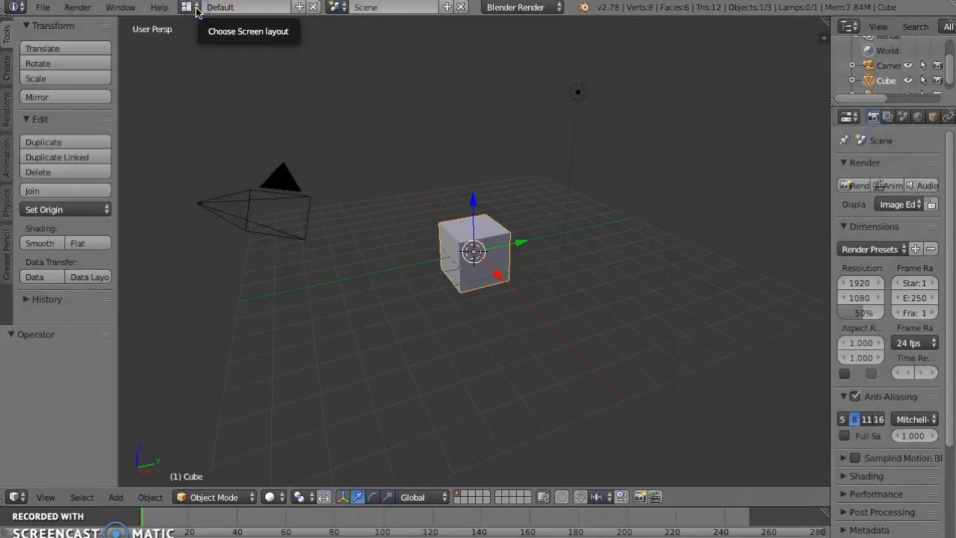
click(195, 8)
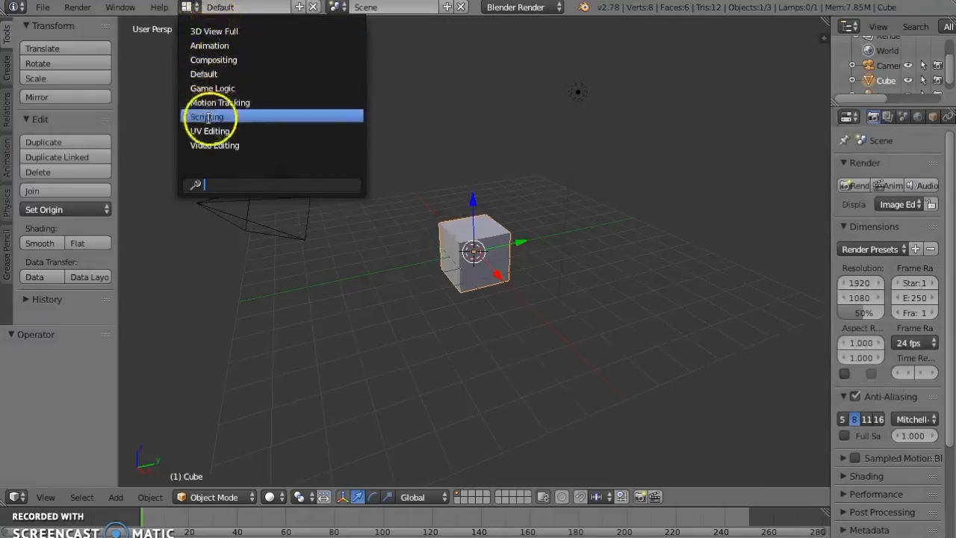
click(206, 146)
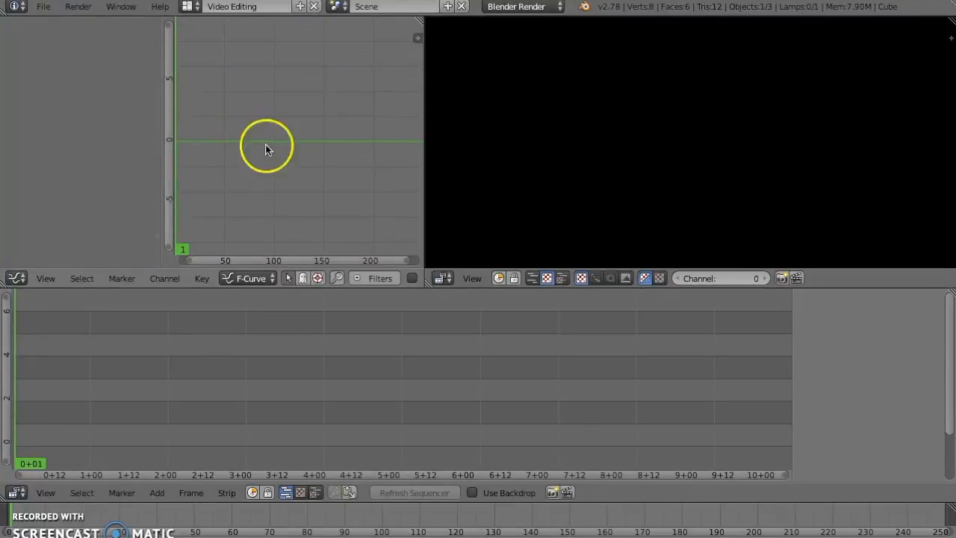
- Change the Graph Editor area to the Properties editor, adjust its height and narrow it to enlarge the video preview
mouse_move(311, 279)
mouse_down()
mouse_move(309, 327)
mouse_move(310, 285)
mouse_up()
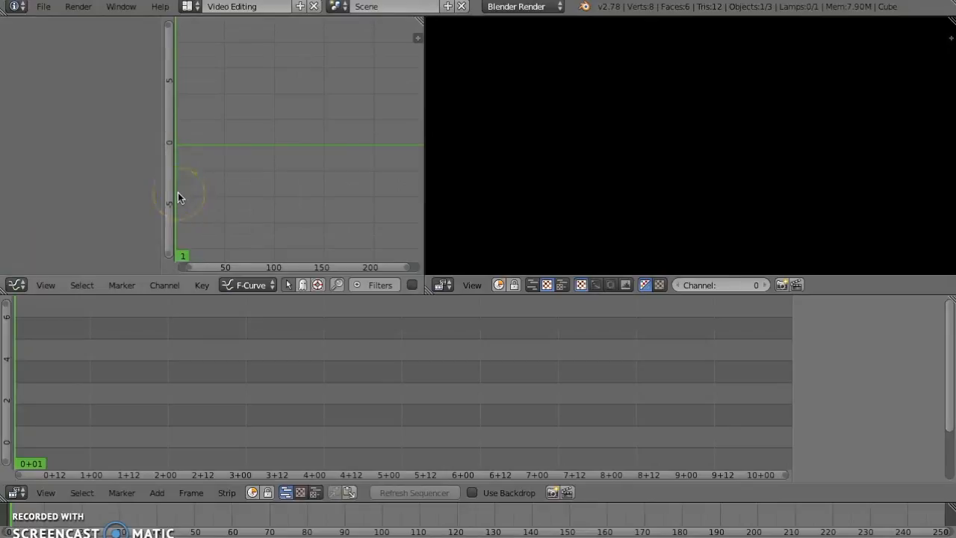
click(18, 285)
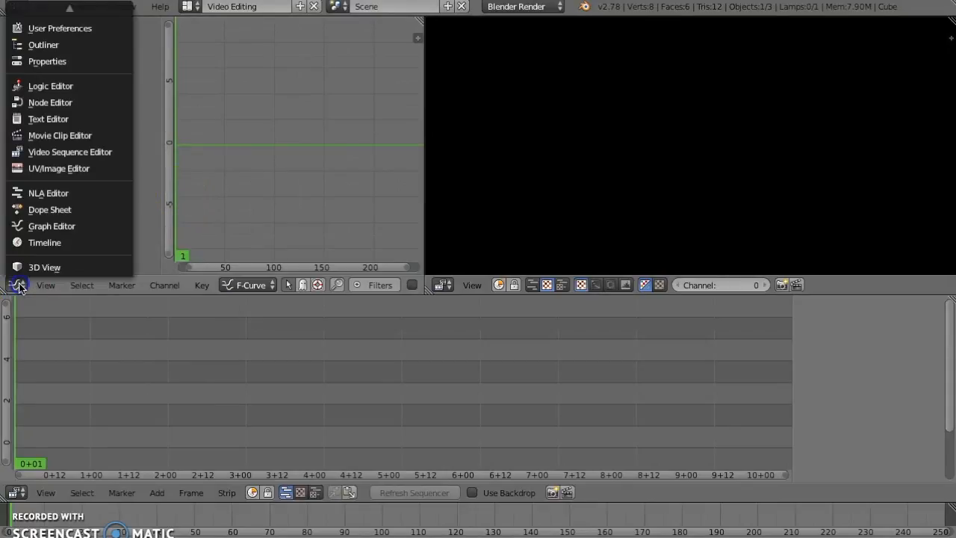
click(40, 67)
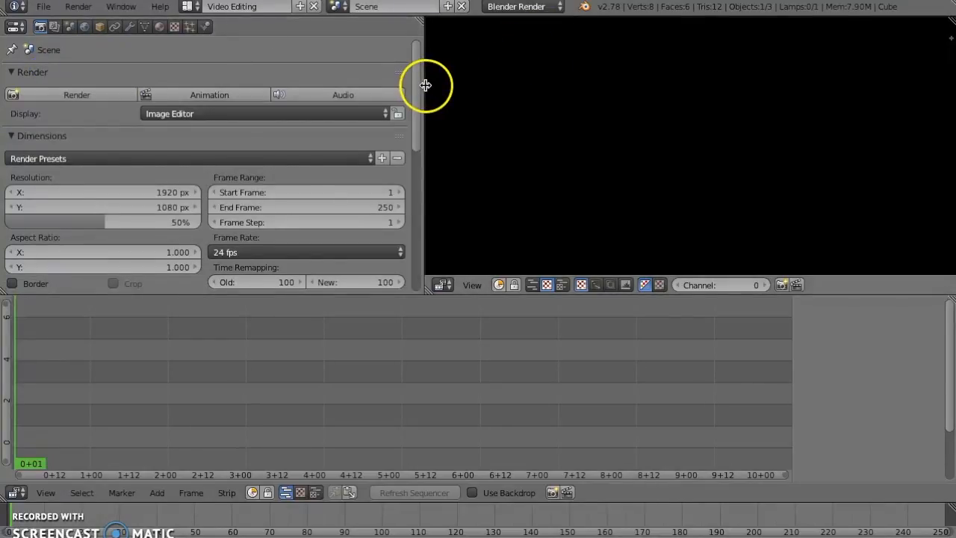
drag(422, 85, 370, 87)
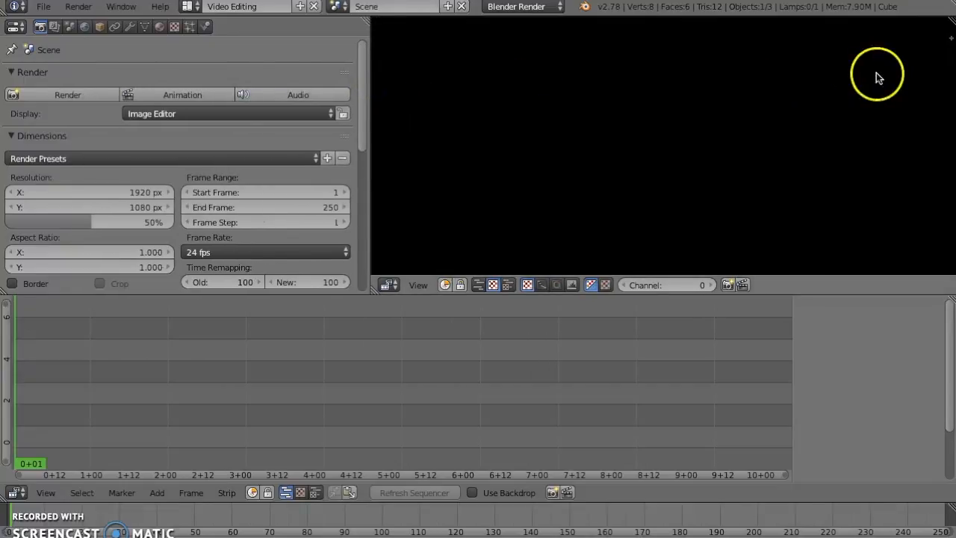
- Add the movie IMG_0146.m4v from the Marcola Videos folder on the Desktop as a movie strip in the sequencer
click(155, 495)
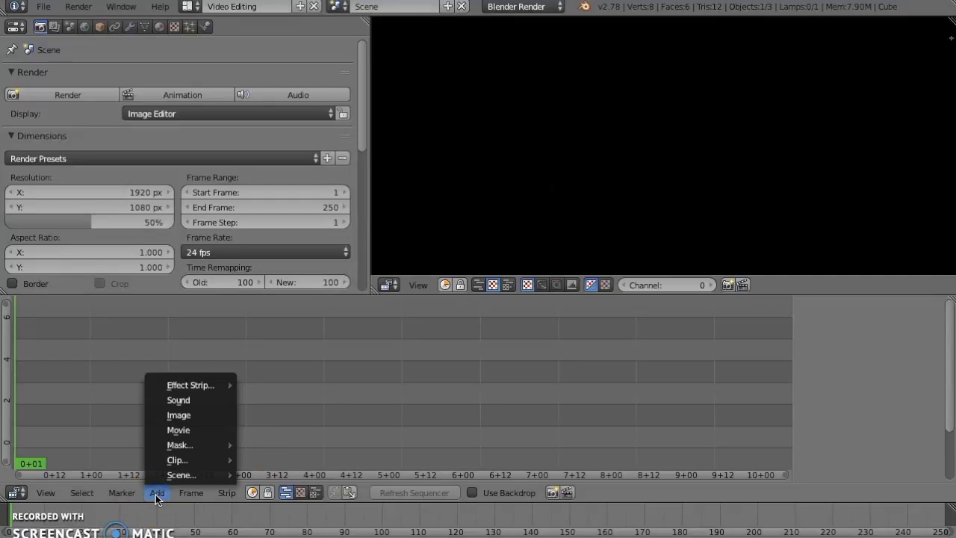
click(175, 430)
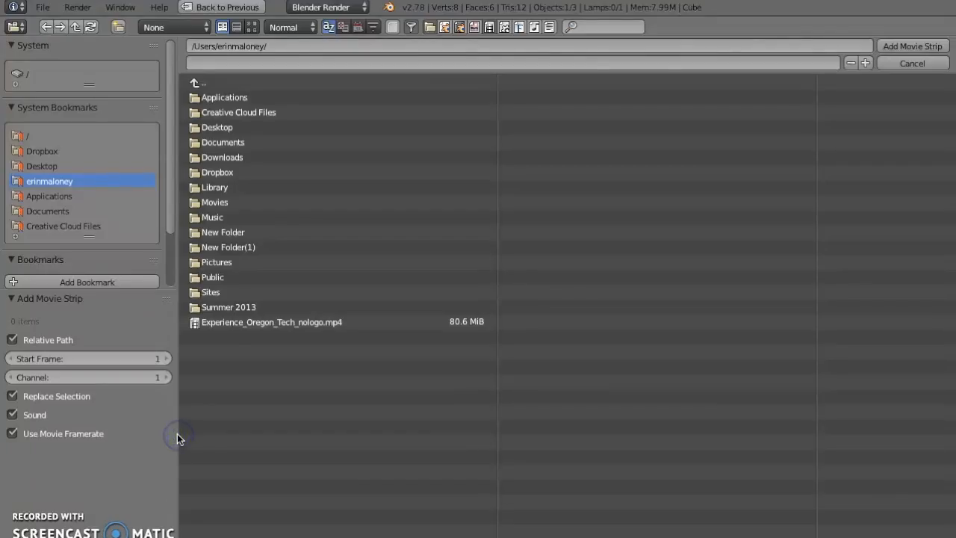
click(205, 128)
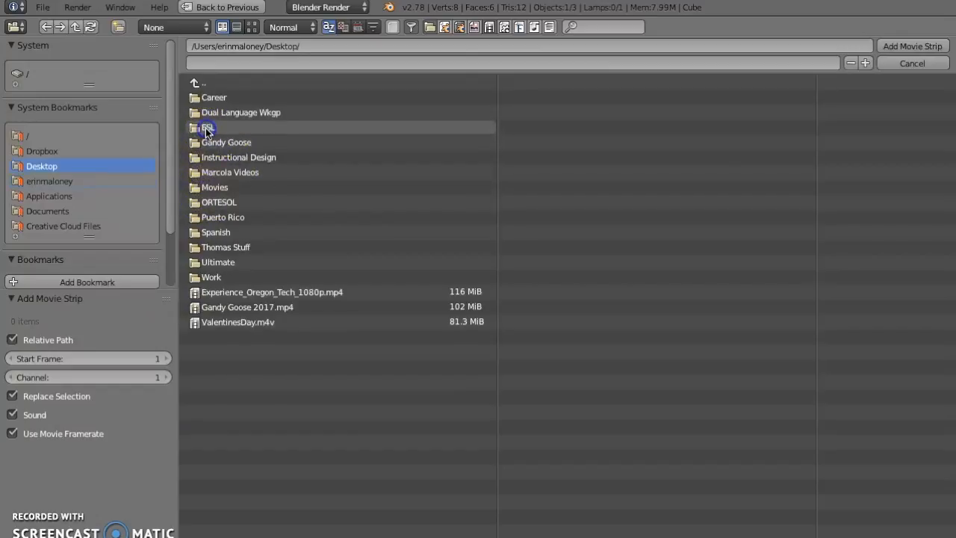
click(220, 173)
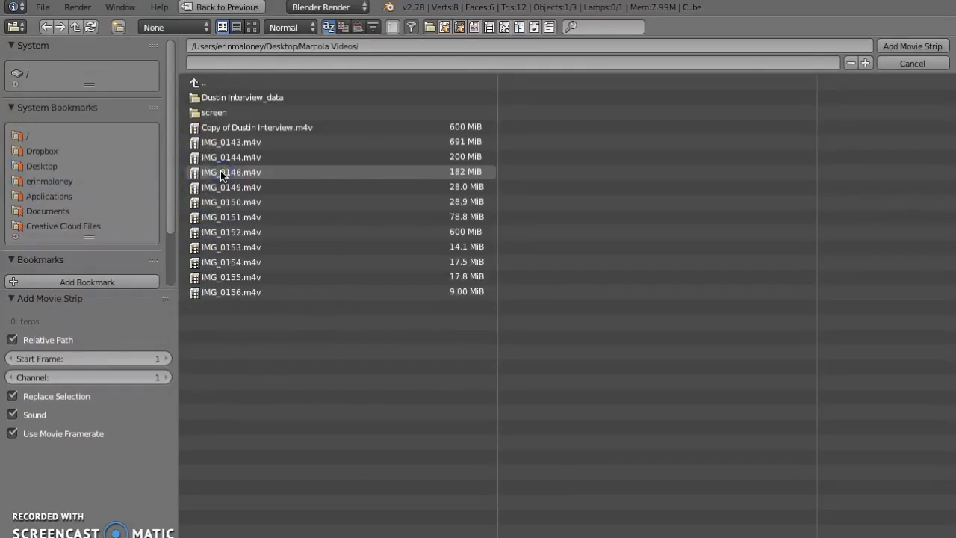
click(220, 172)
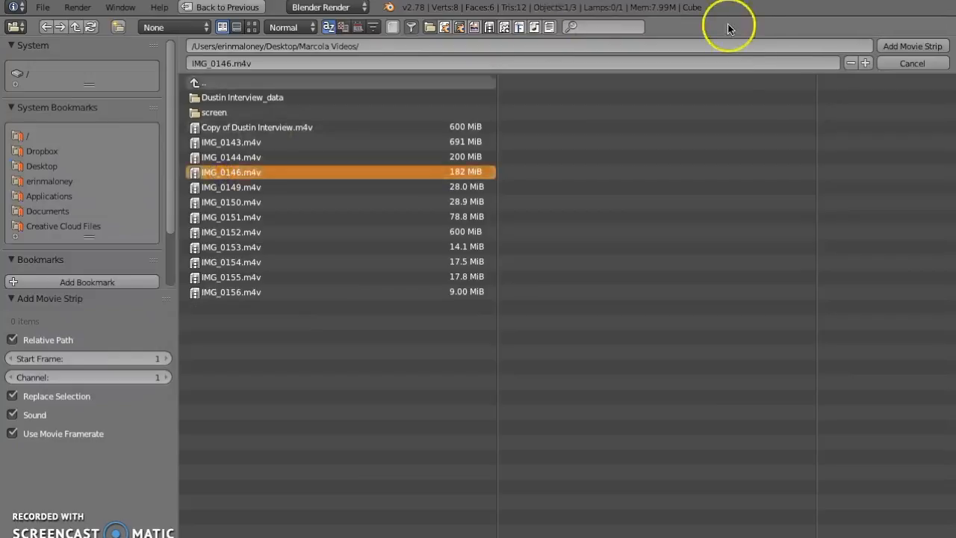
click(886, 49)
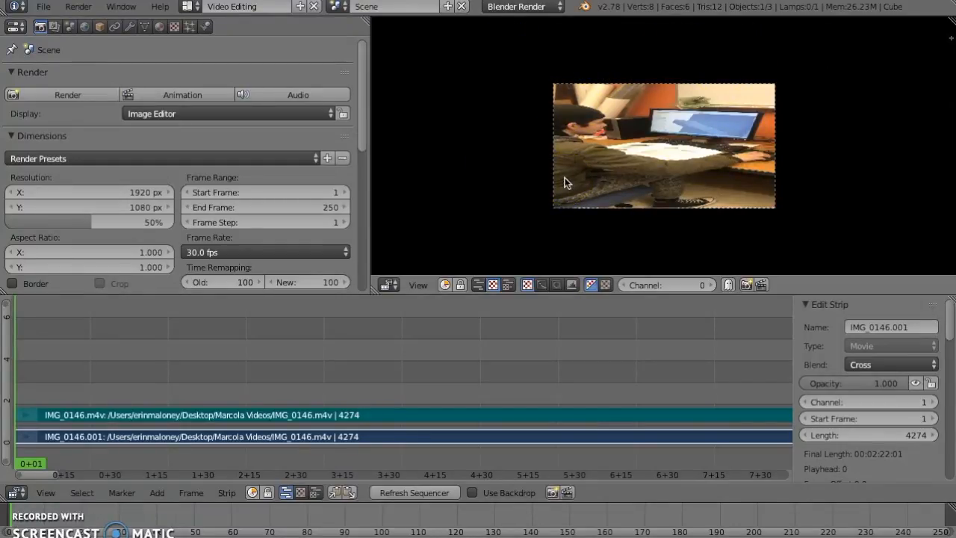
- Set the render resolution to 1080 px in X and 1920 px in Y
click(117, 188)
text(1080)
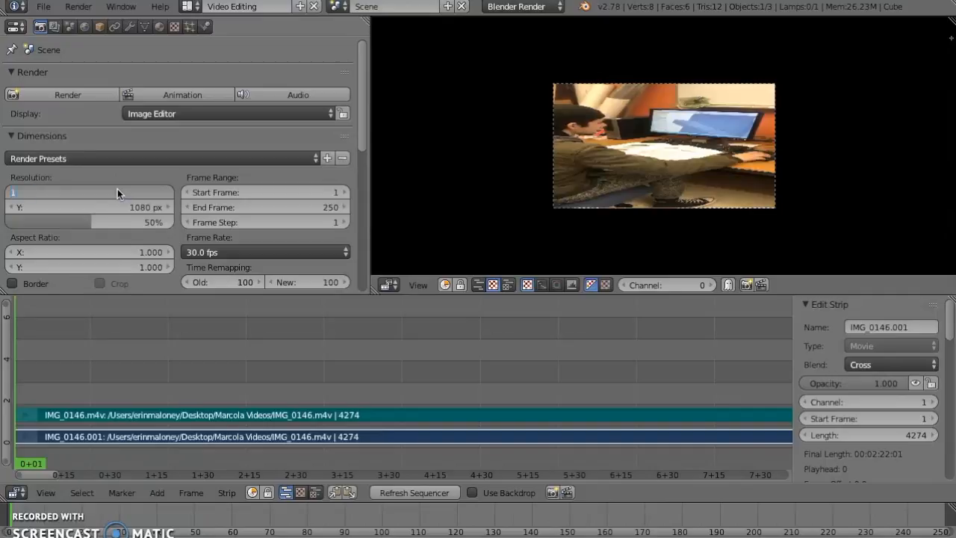
click(128, 207)
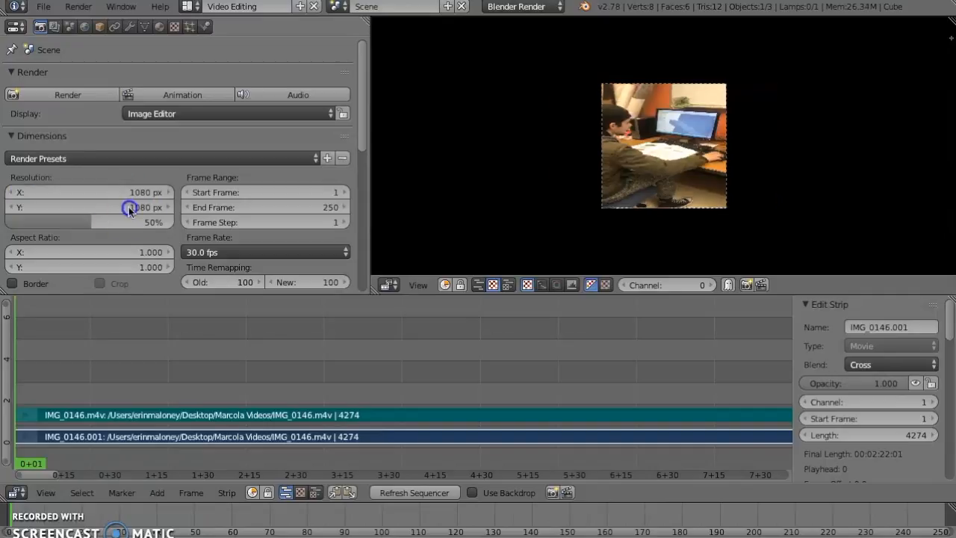
click(128, 207)
text(1920)
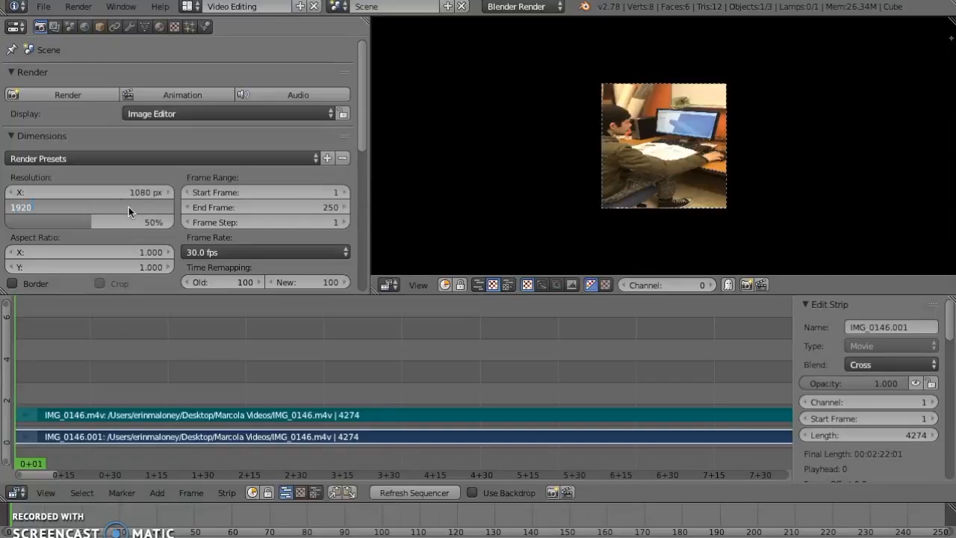
click(169, 244)
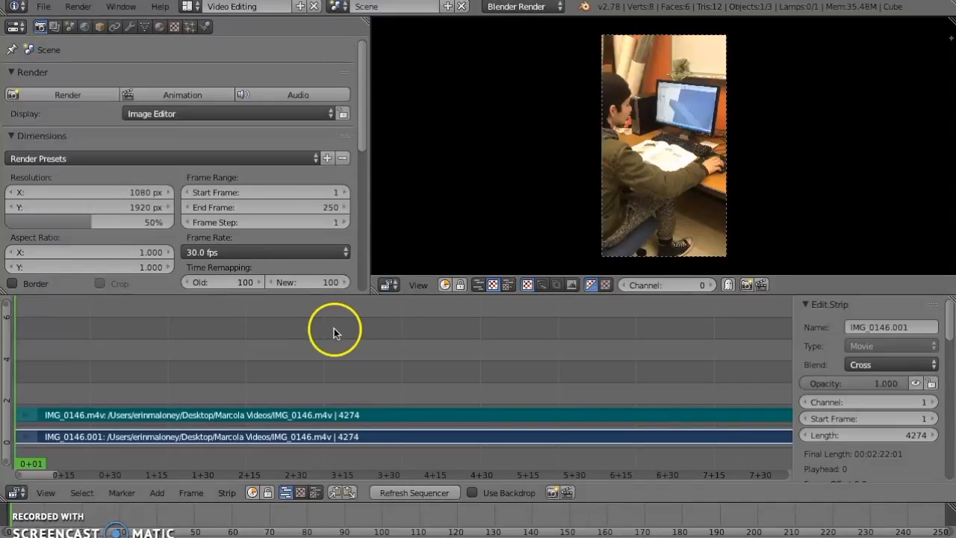
- Check where the imported strips end in the sequencer and review the available frame rate options without changing the rate
drag(33, 470, 784, 468)
right_click(571, 438)
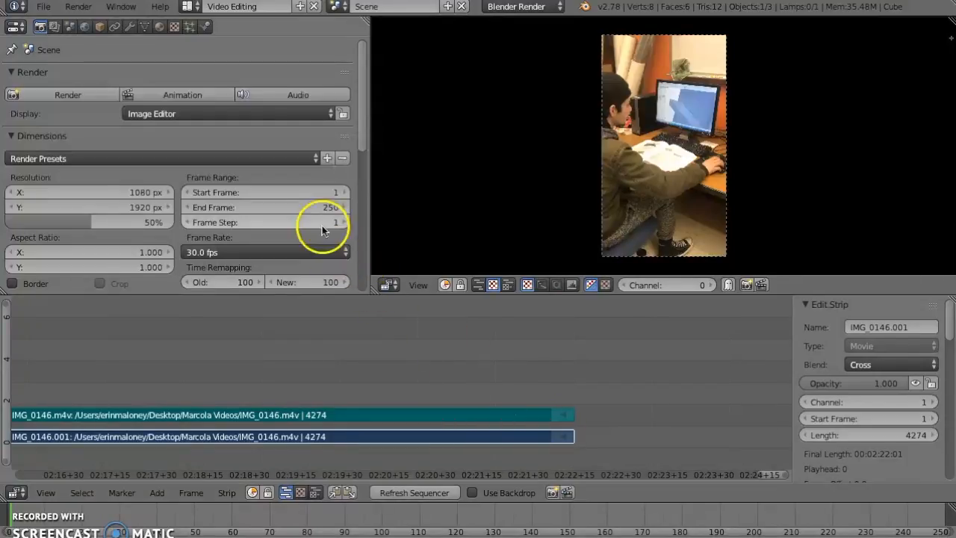
click(310, 251)
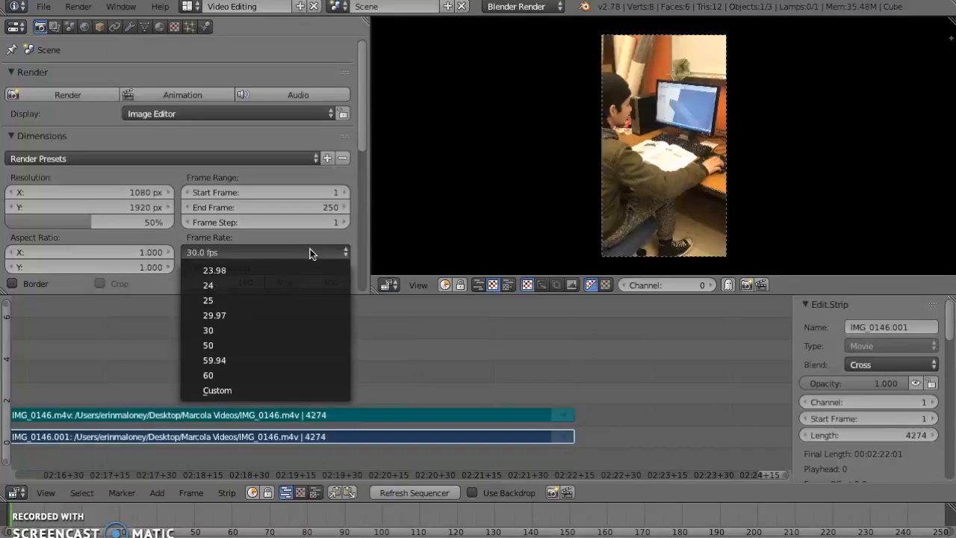
click(404, 344)
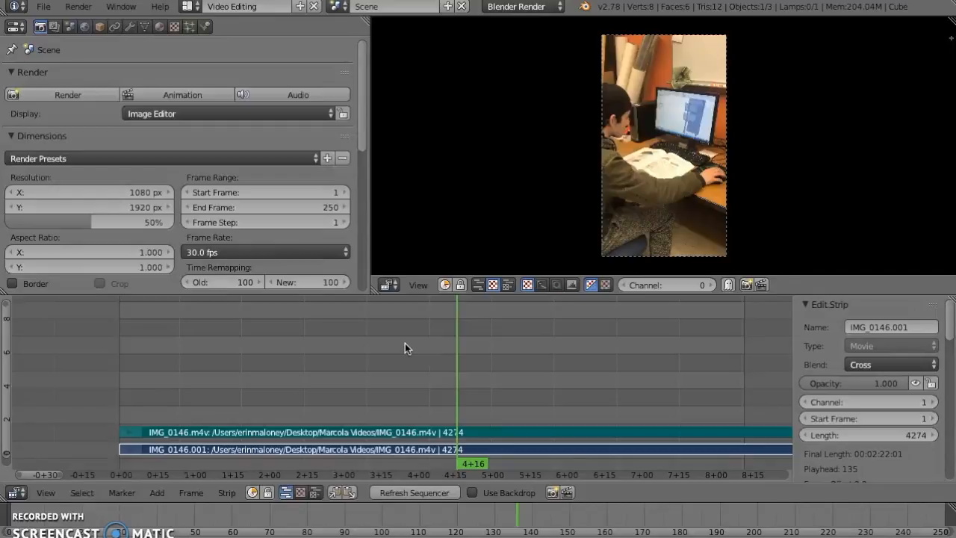
- Place the sequencer playhead at 2+26 on the movie strip
click(225, 387)
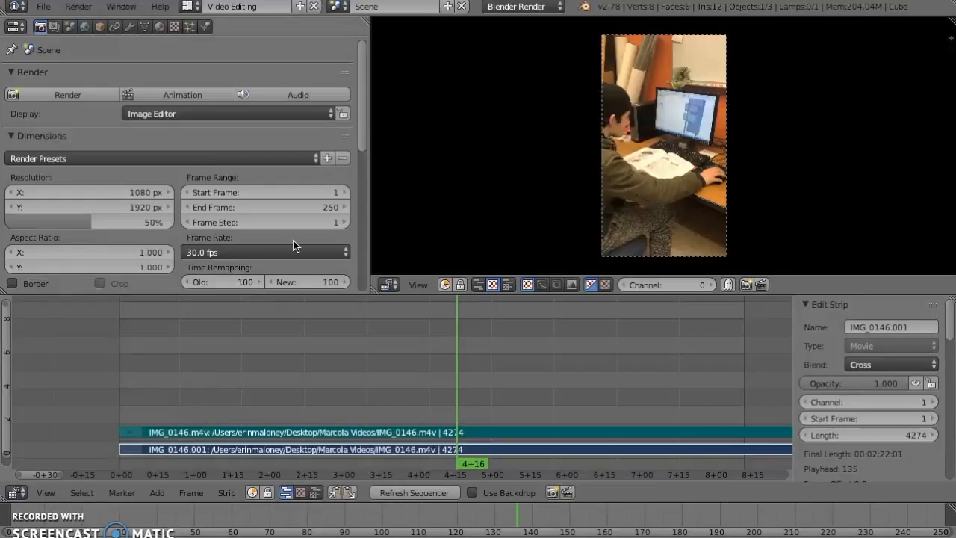
scroll(275, 400, up, 1)
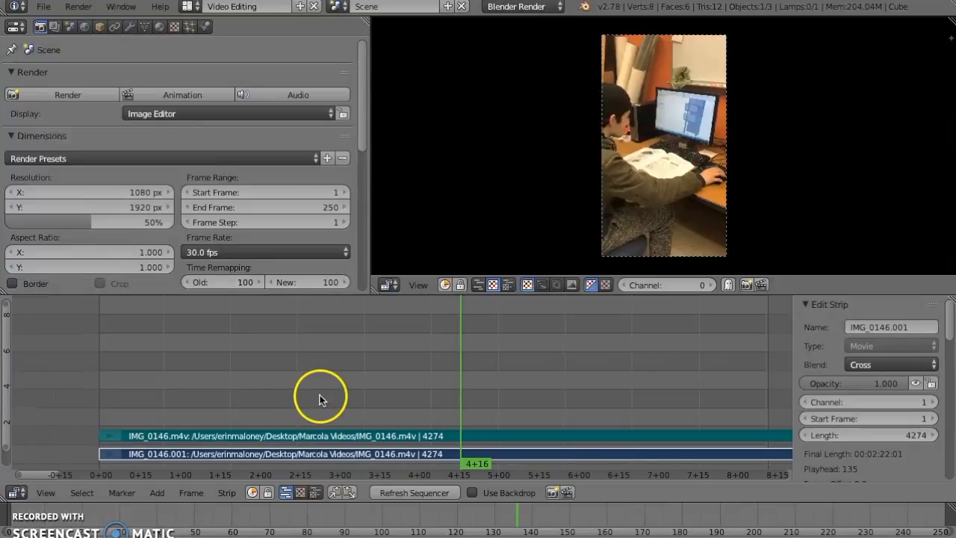
scroll(313, 401, down, 4)
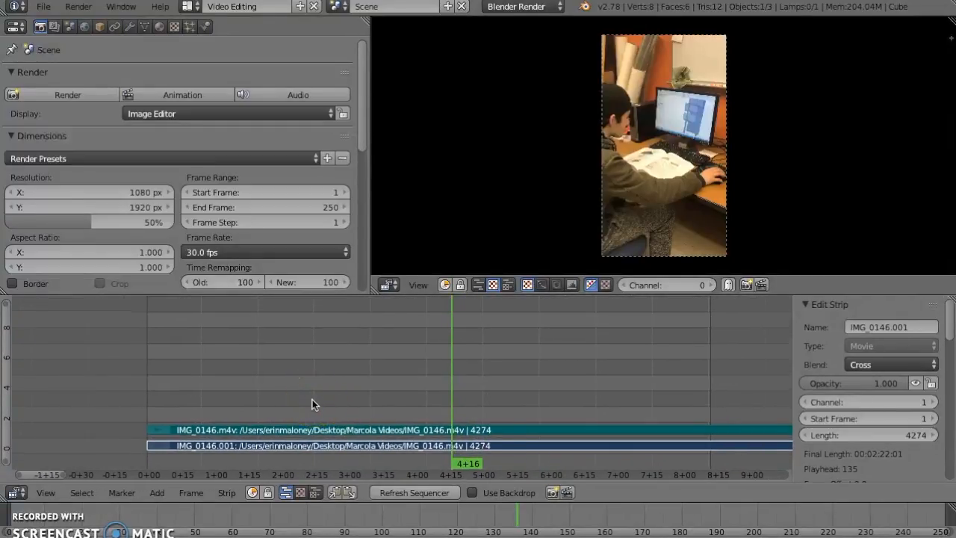
scroll(311, 405, down, 3)
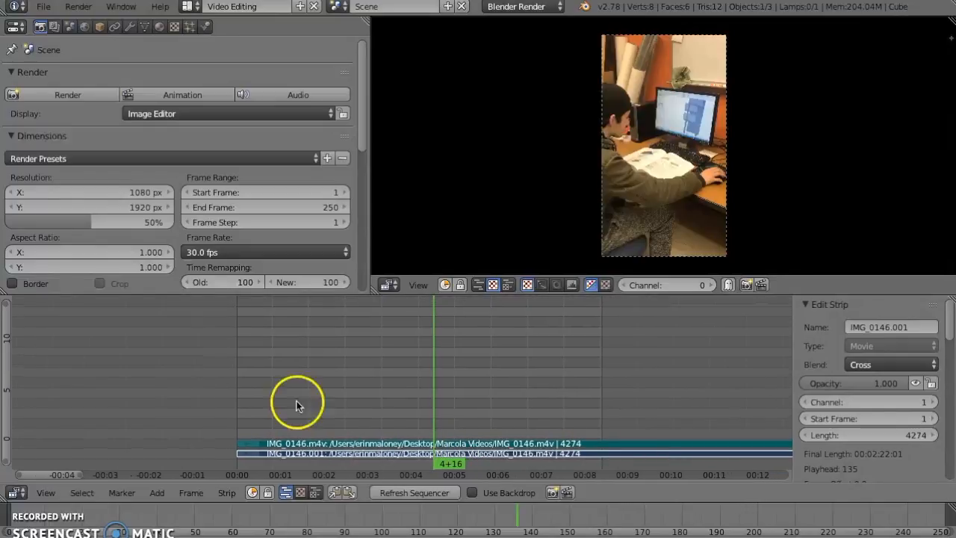
drag(54, 473, 83, 480)
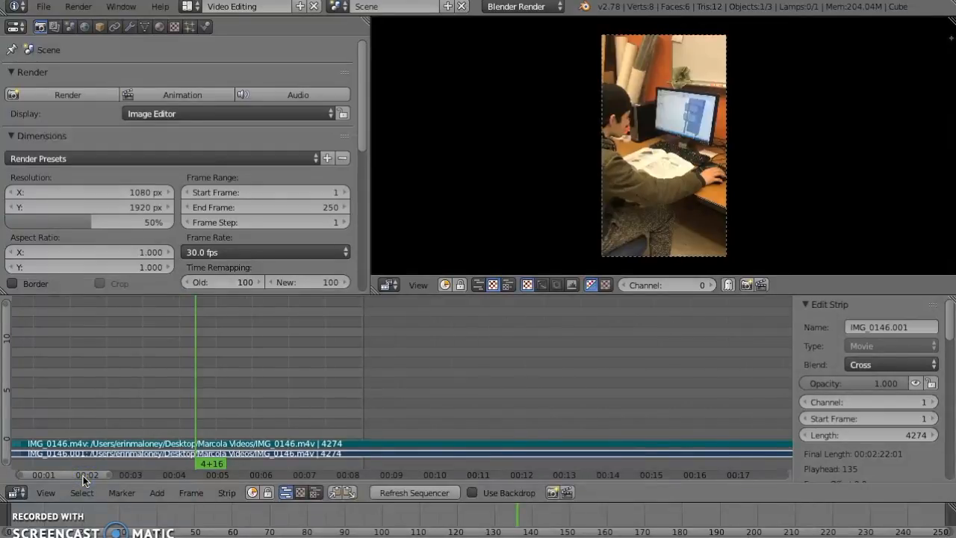
click(123, 458)
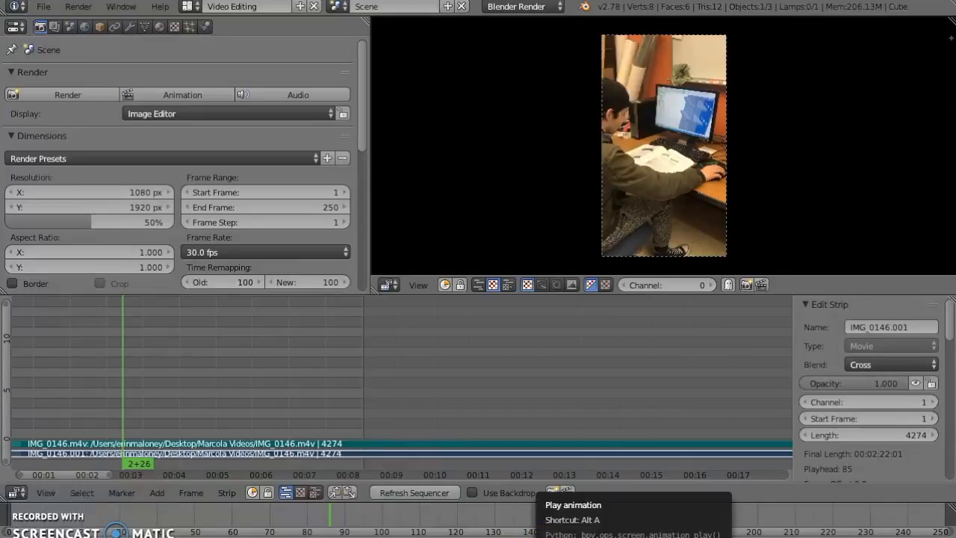
- Preview the movie strip by playing the animation, stopping it, playing it again through command search, and stopping it once more
click(552, 491)
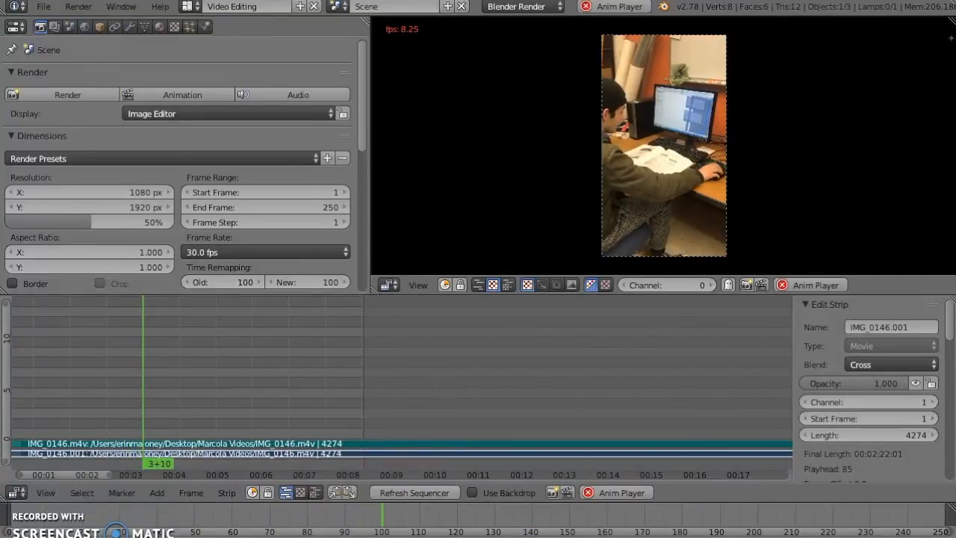
key(alt+a)
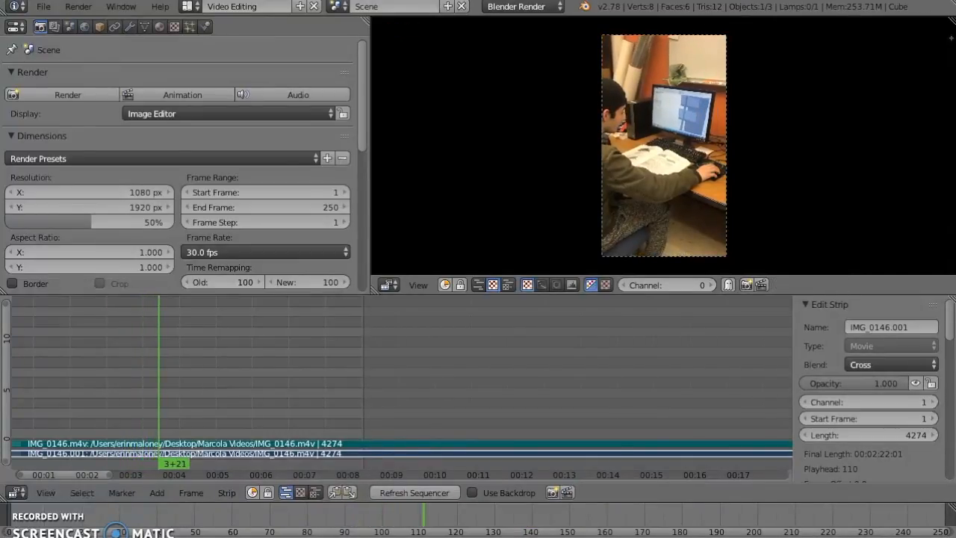
key(space)
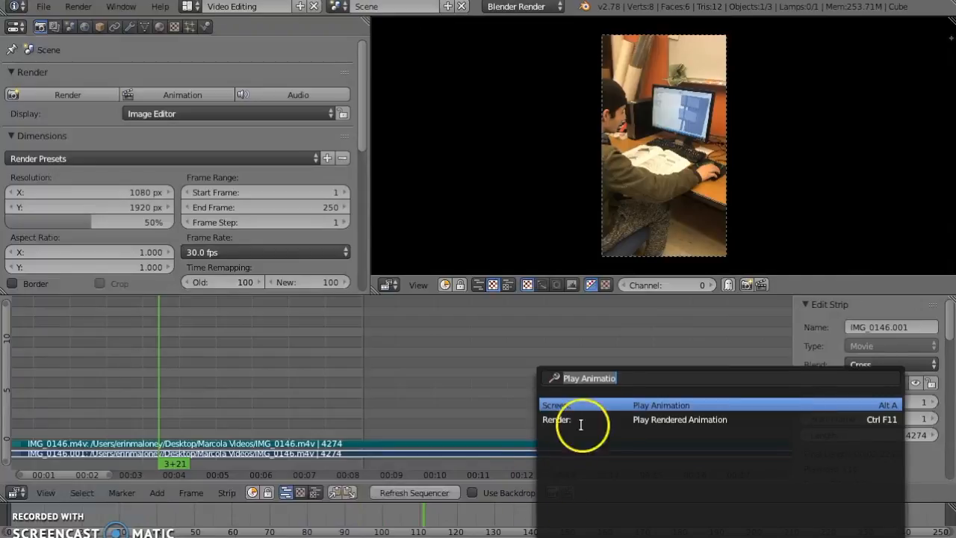
click(623, 403)
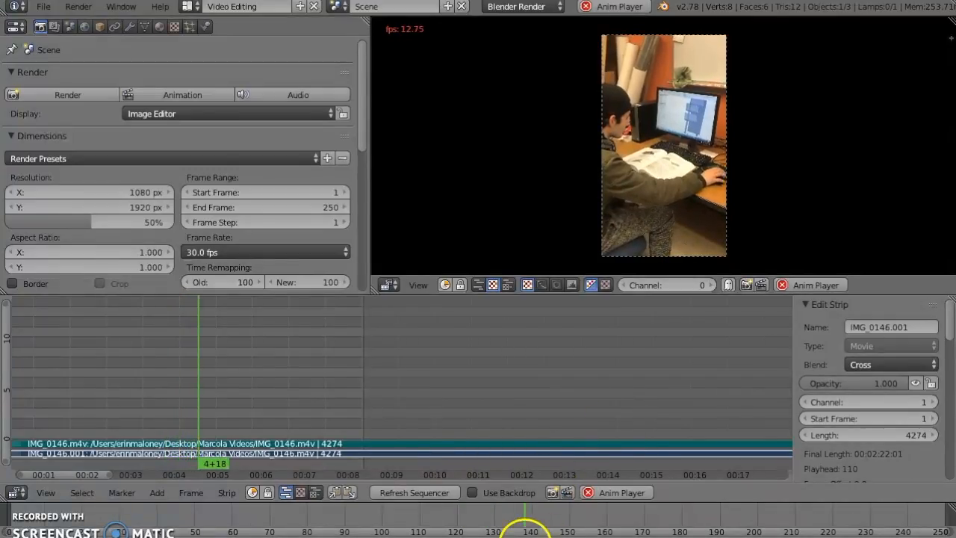
click(525, 536)
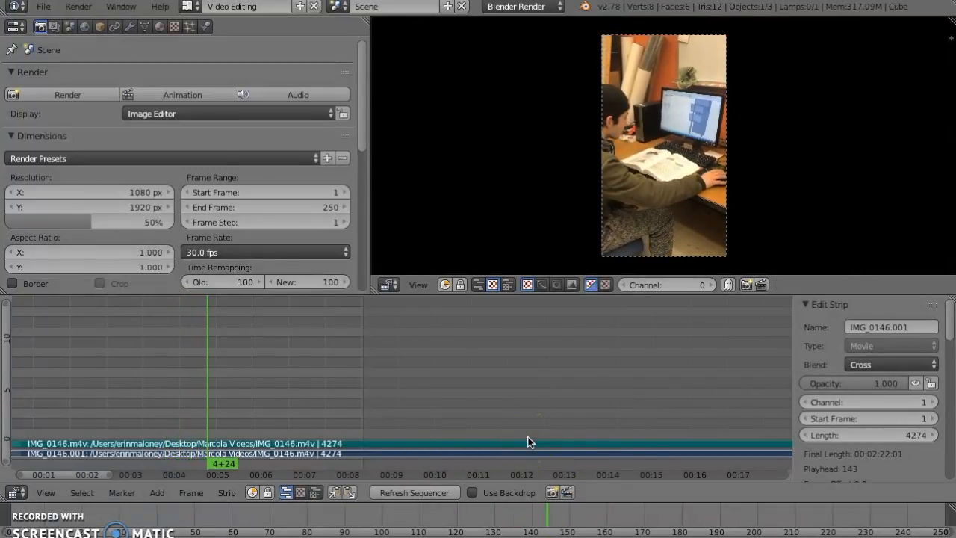